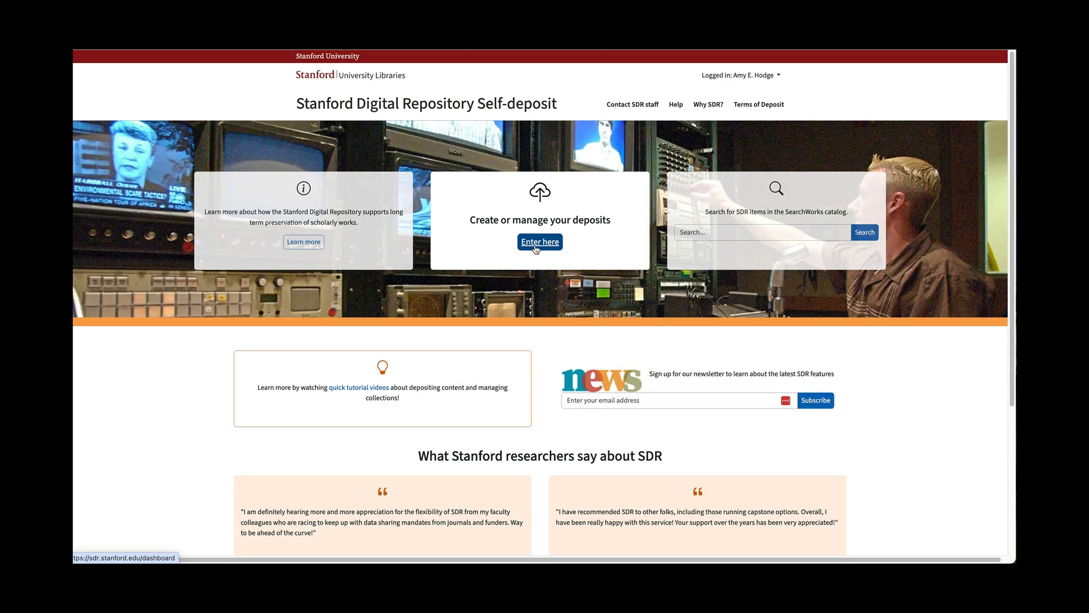
Step: Start a new deposit in the first collection on the dashboard and open its title and contact section
left_click(535, 245)
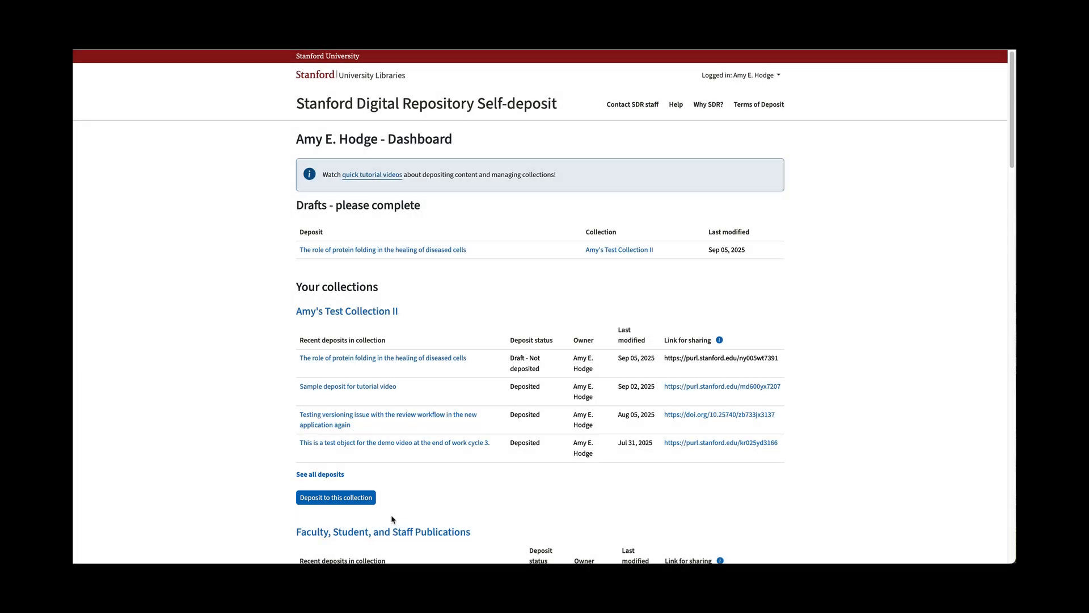
left_click(327, 498)
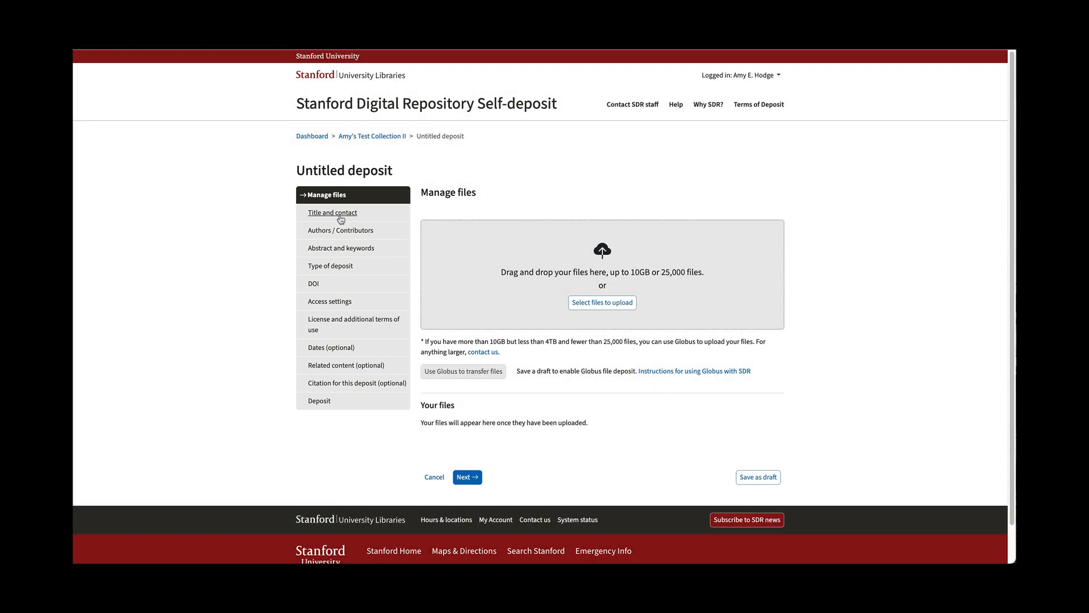
left_click(339, 214)
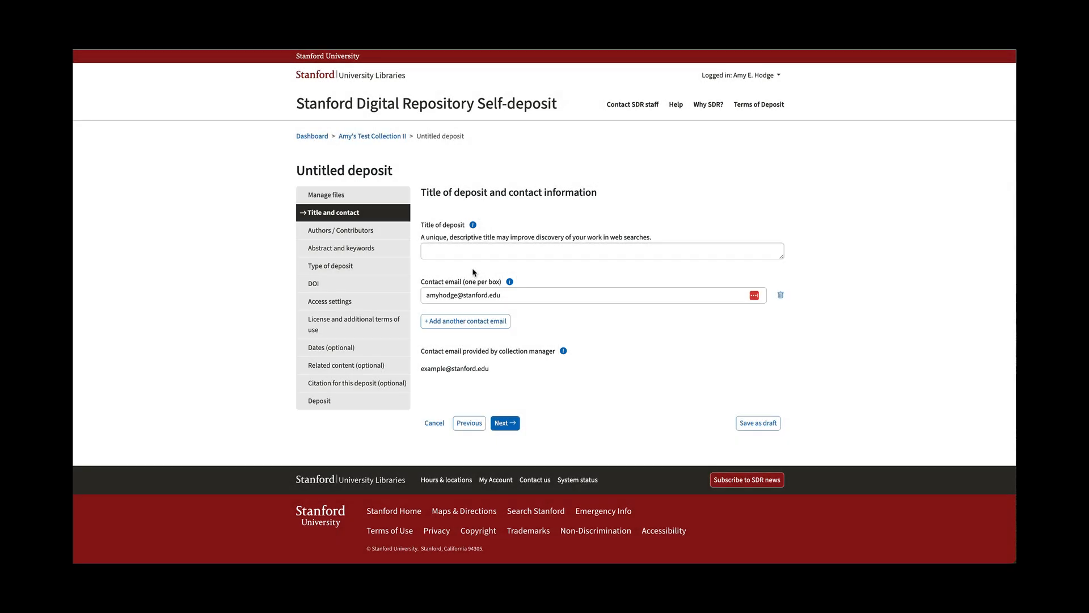
mouse_move(473, 225)
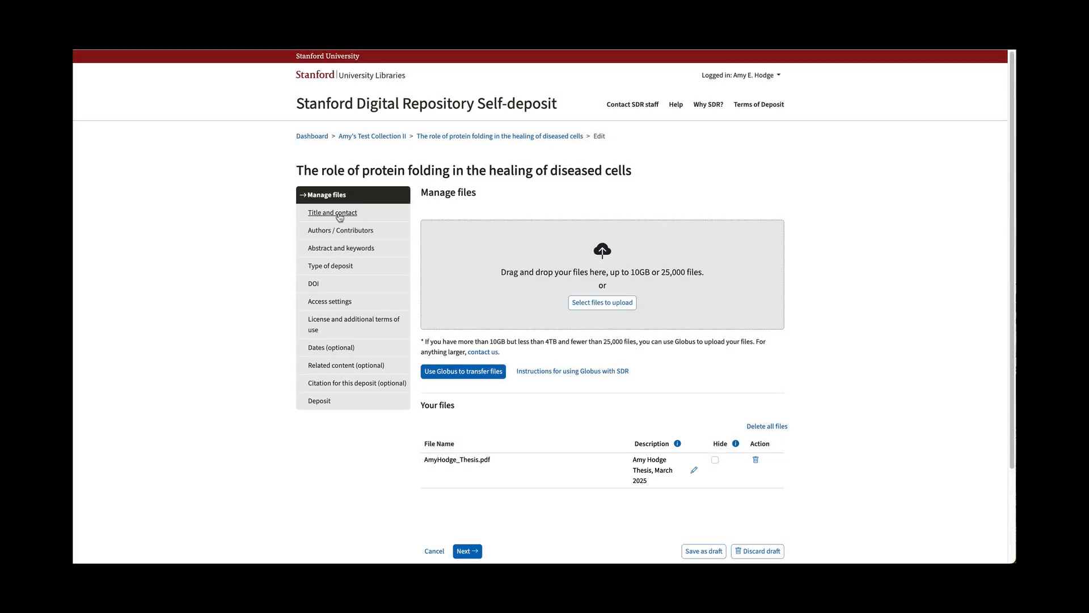
Step: Review the title, contact details and listed authors and contributors of the protein folding draft deposit
left_click(338, 213)
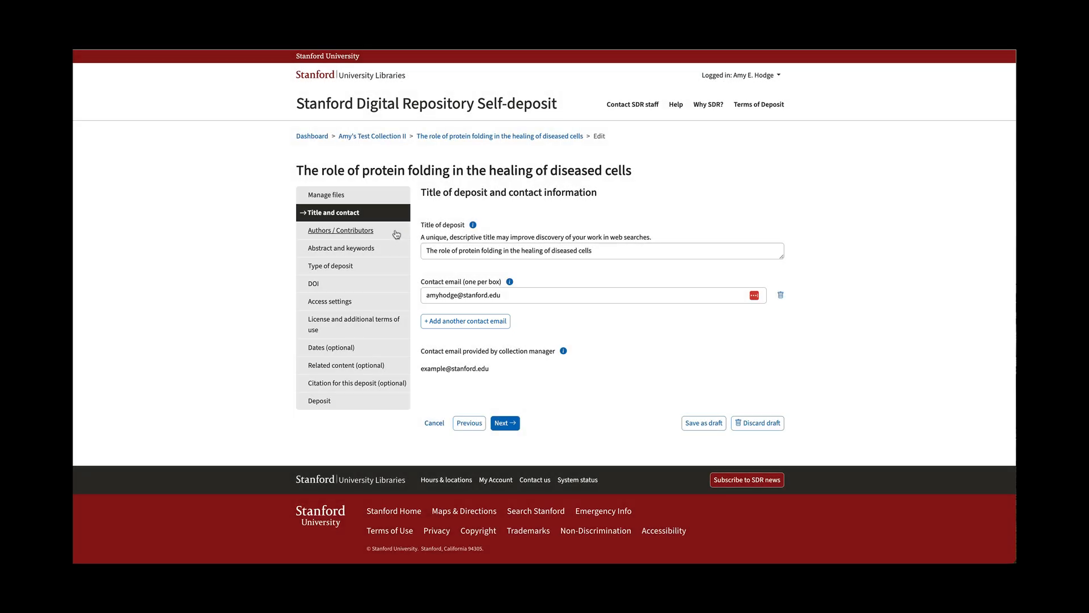
left_click(396, 234)
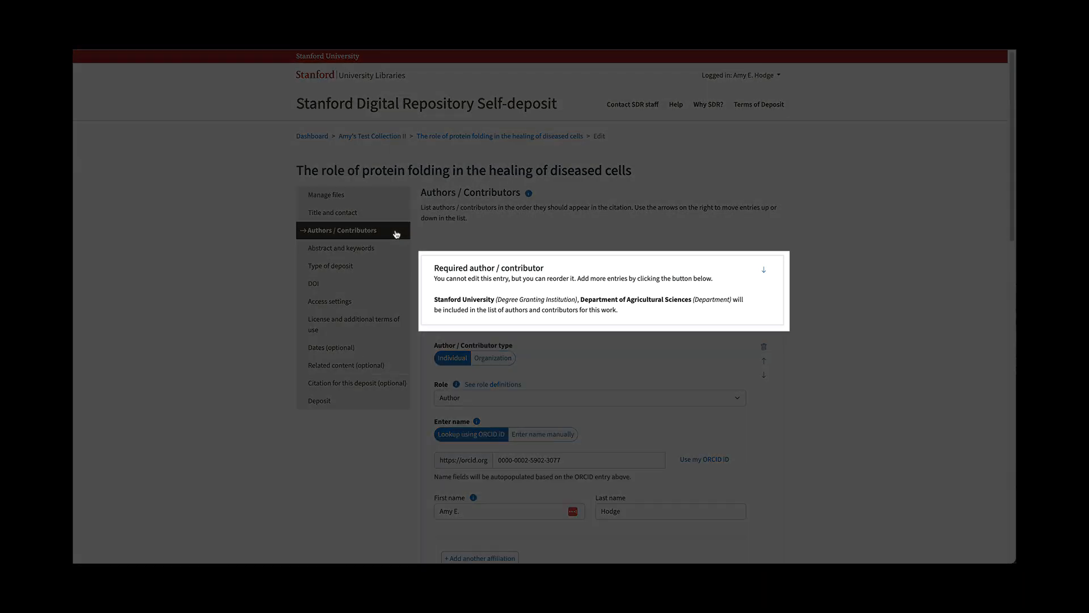
scroll(778, 293, "down", 3)
scroll(778, 295, "down", 2)
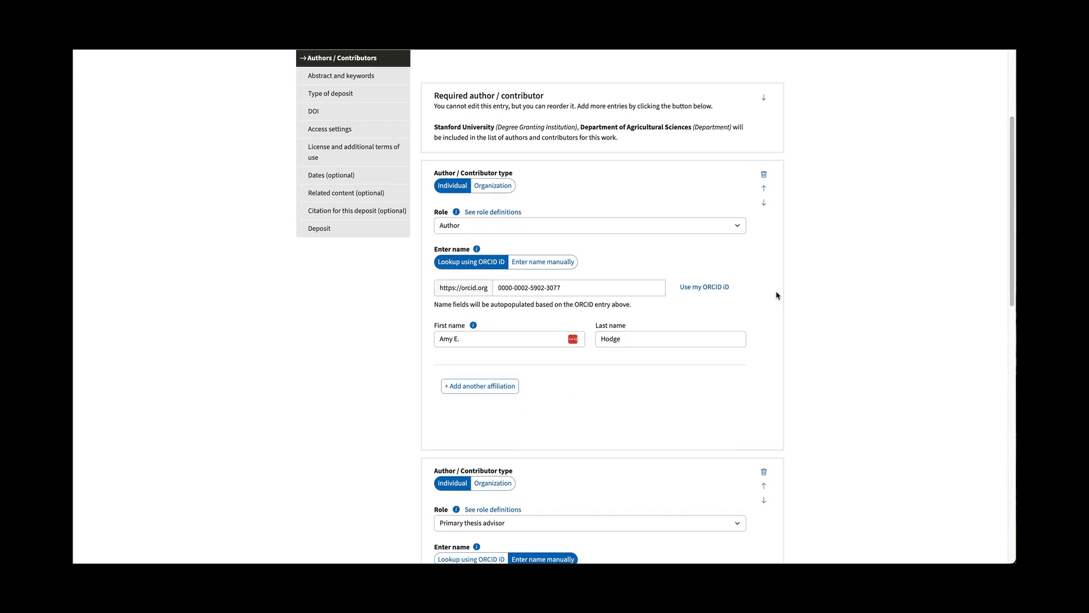
scroll(777, 295, "down", 1)
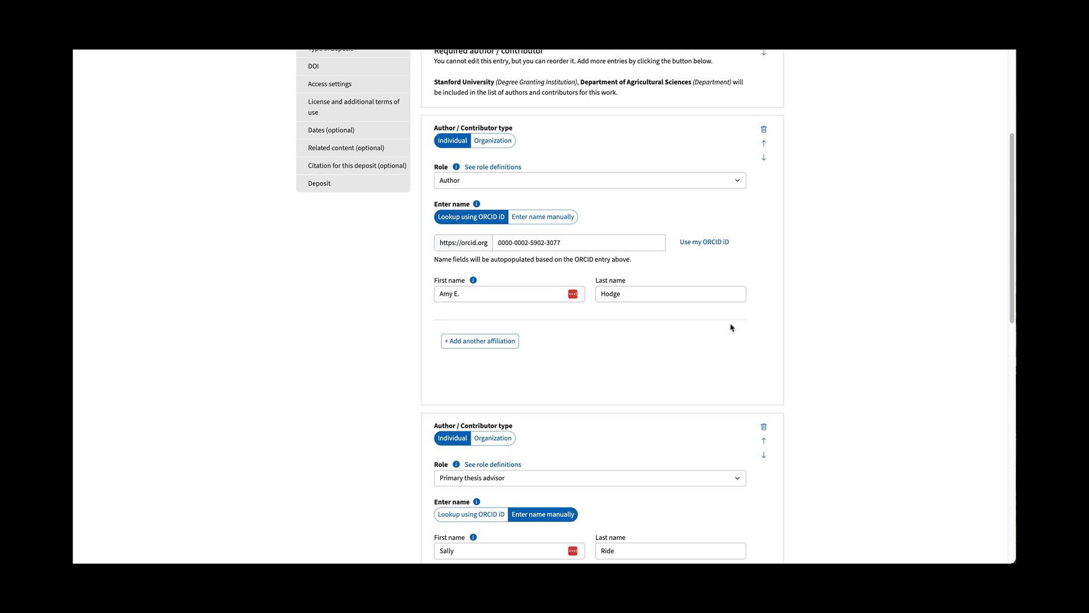
scroll(731, 327, "down", 5)
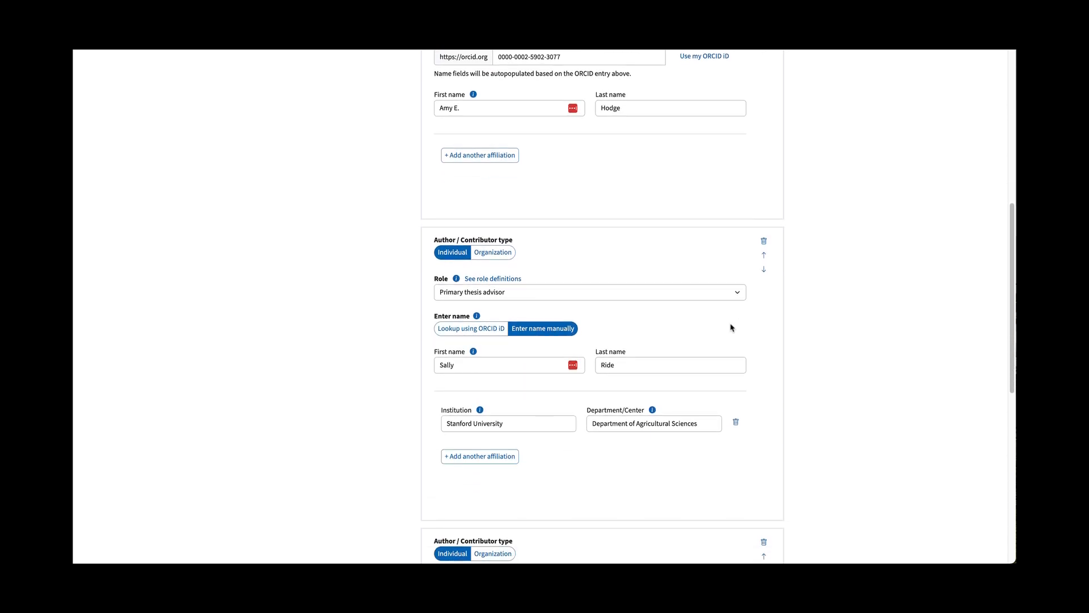
scroll(731, 327, "down", 1)
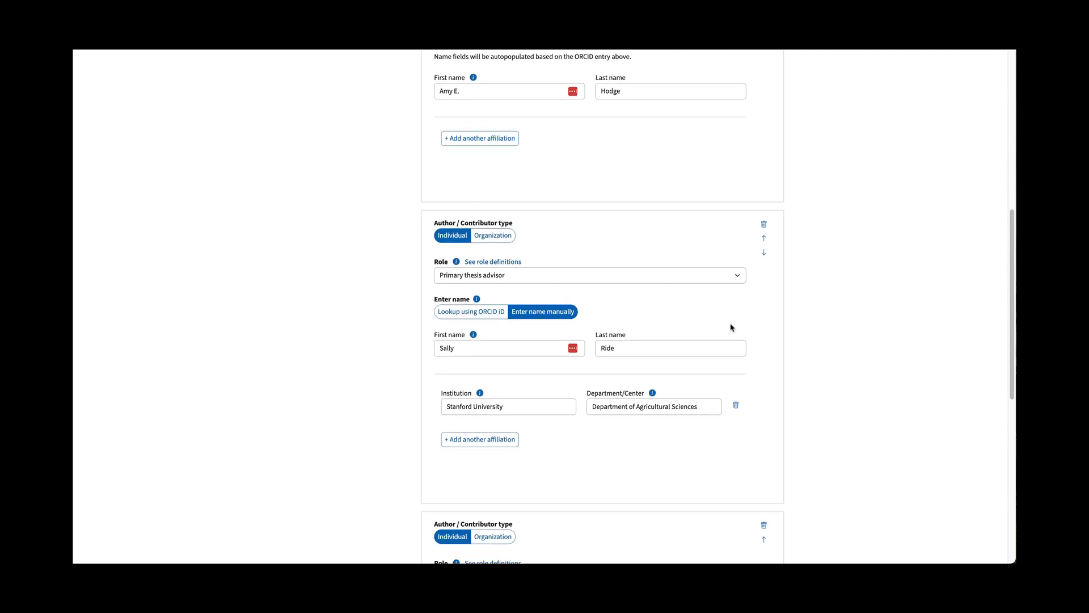
scroll(730, 327, "down", 1)
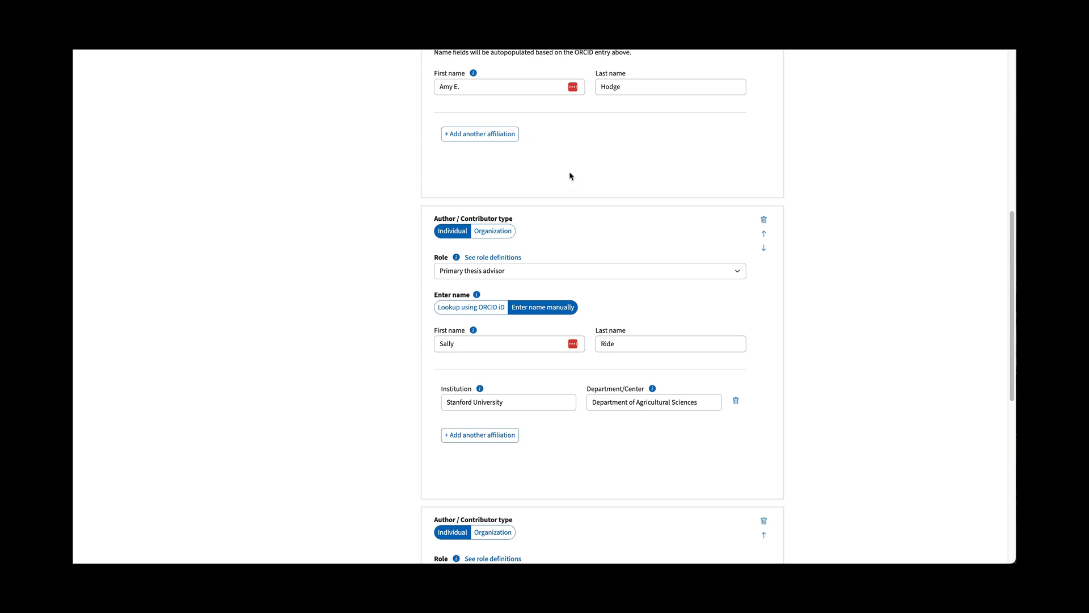
Step: Add an affiliation to the individual contributor with the Author role, with Stanford University as the institution
left_click(487, 140)
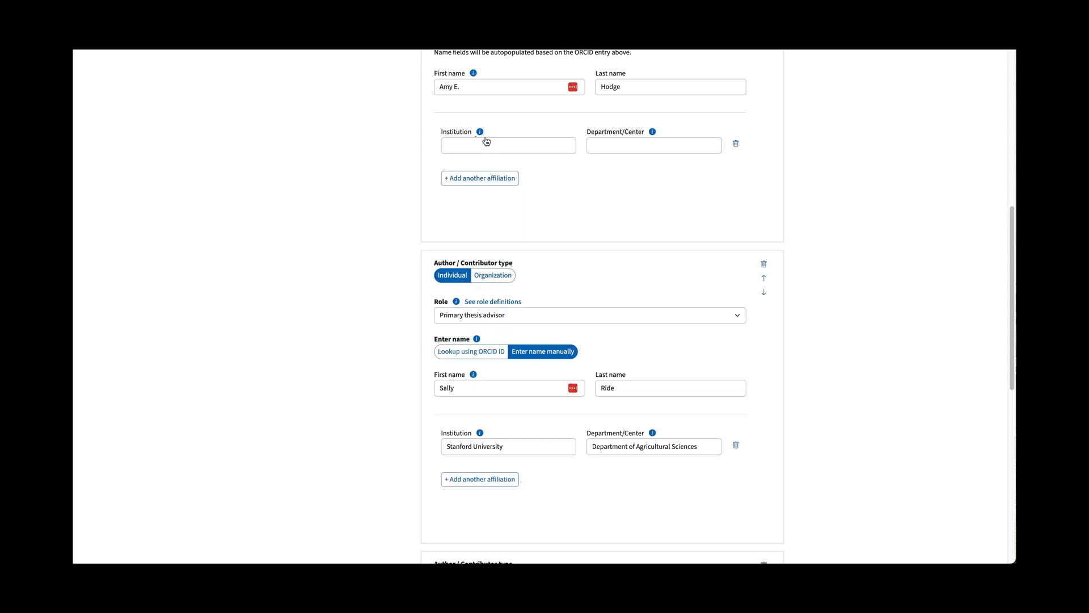
left_click(488, 151)
type("Stanford")
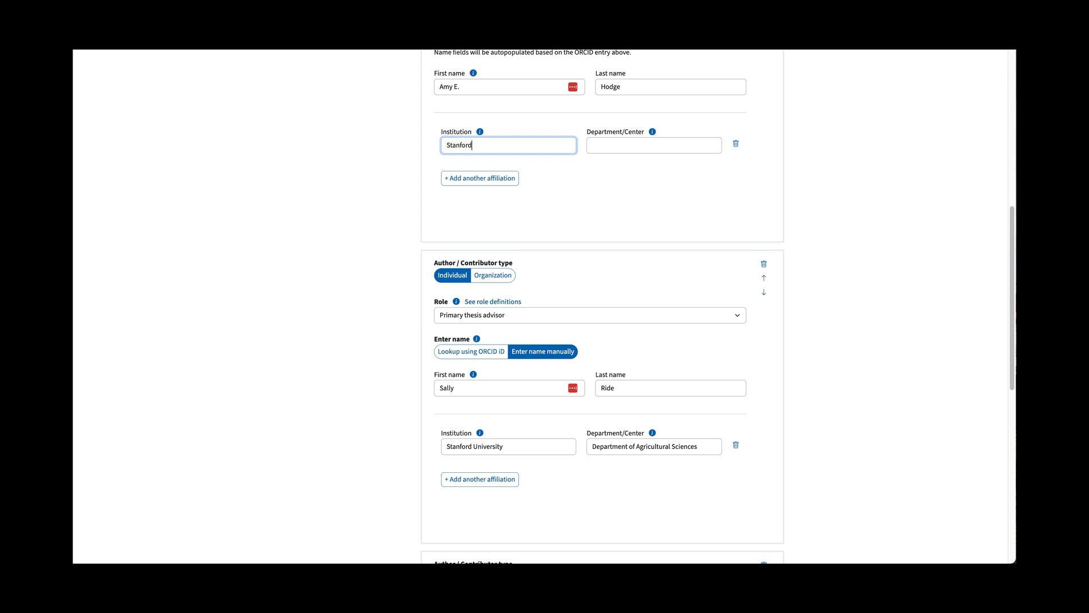
left_click(490, 219)
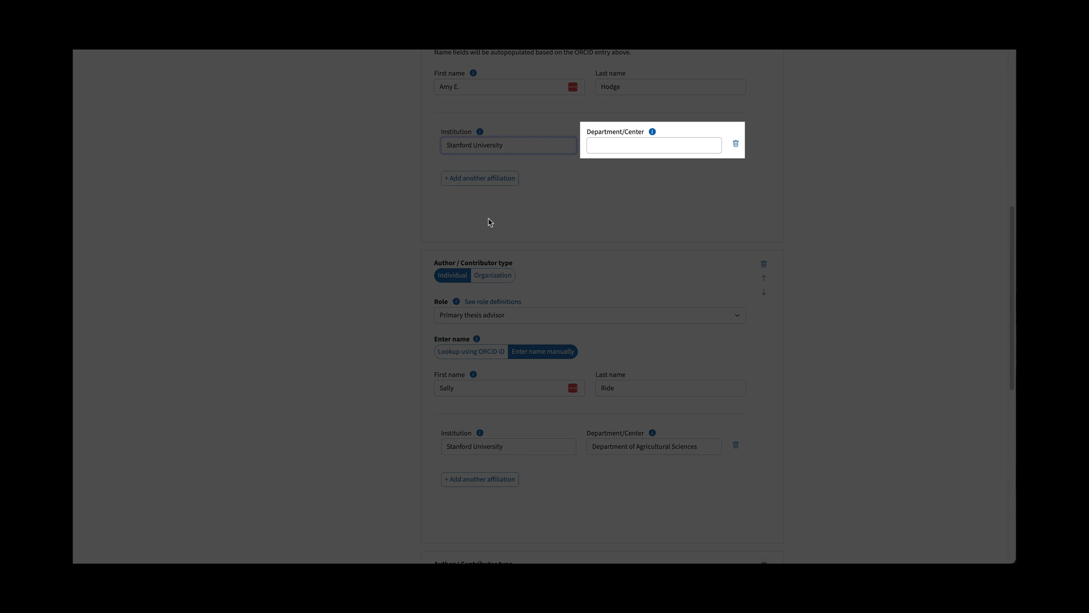
Step: Add another contributor of type Organization with the role Degree granting institution
scroll(632, 254, "down", 10)
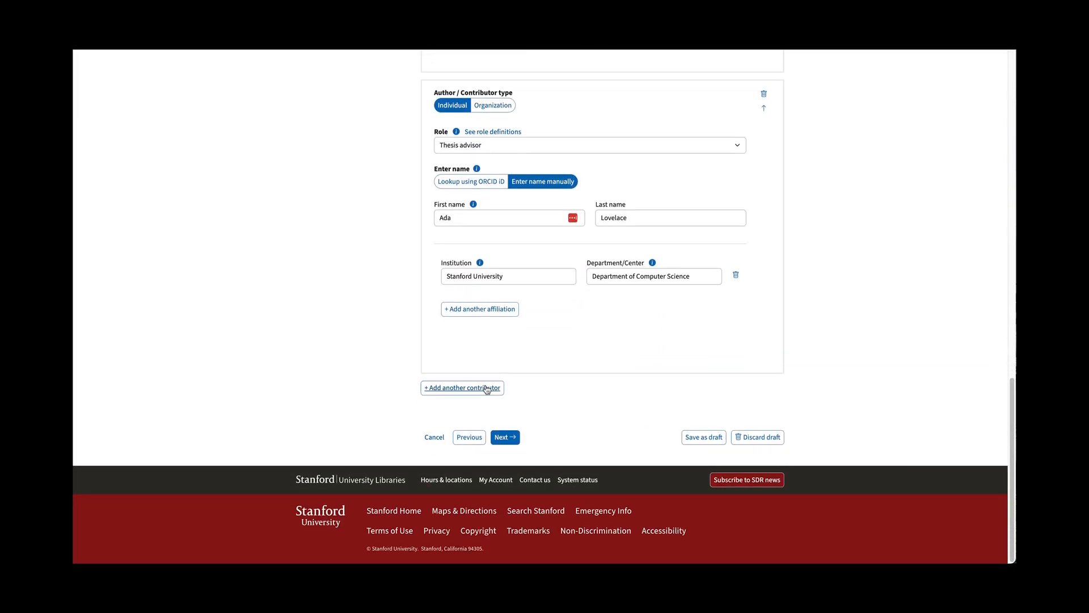
left_click(486, 389)
scroll(599, 391, "down", 3)
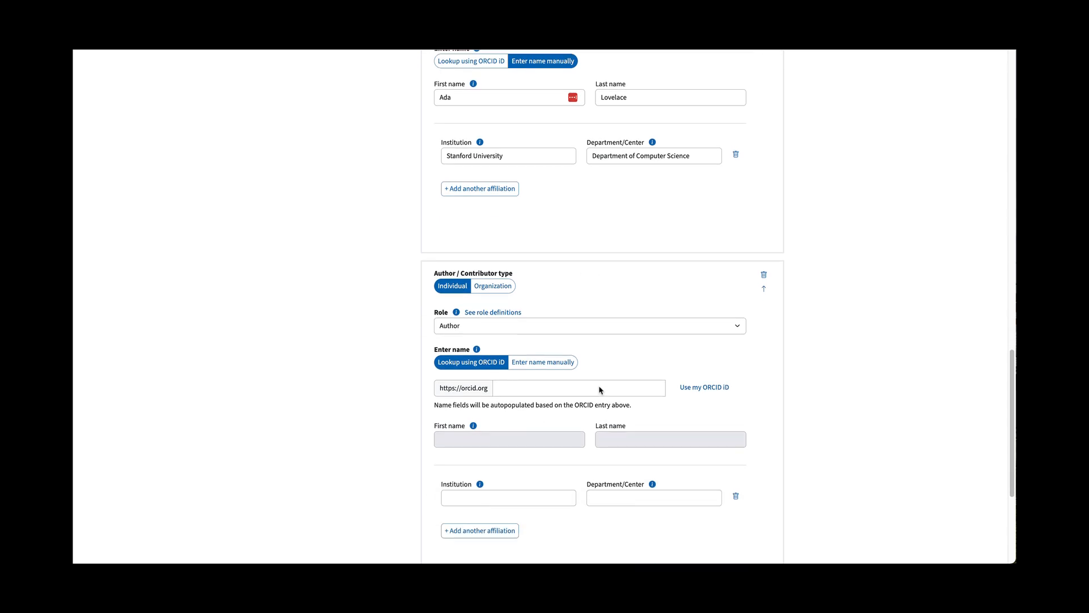
scroll(600, 390, "down", 2)
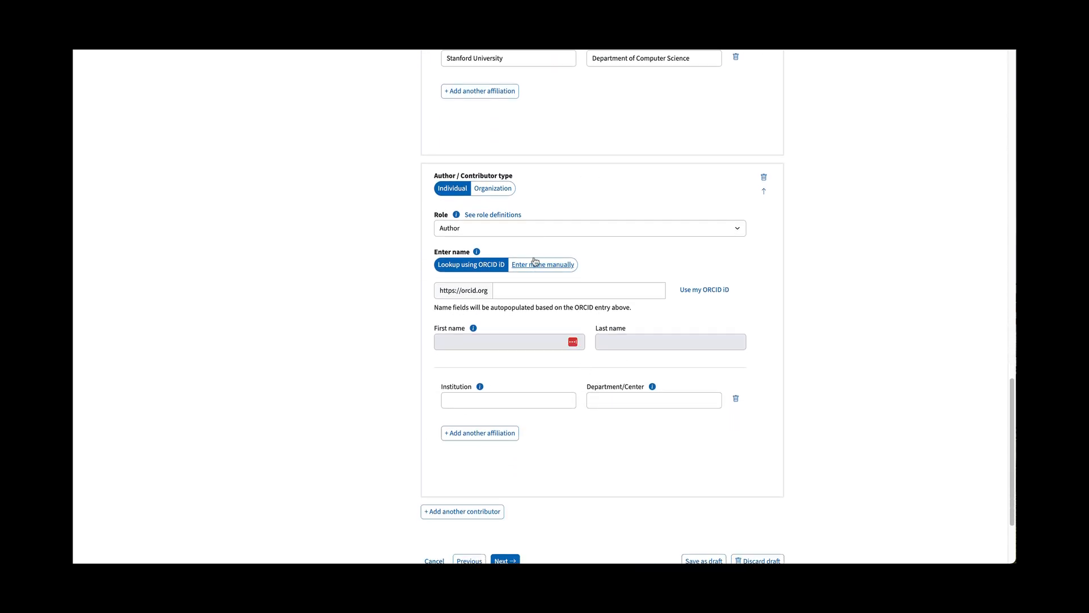
left_click(498, 193)
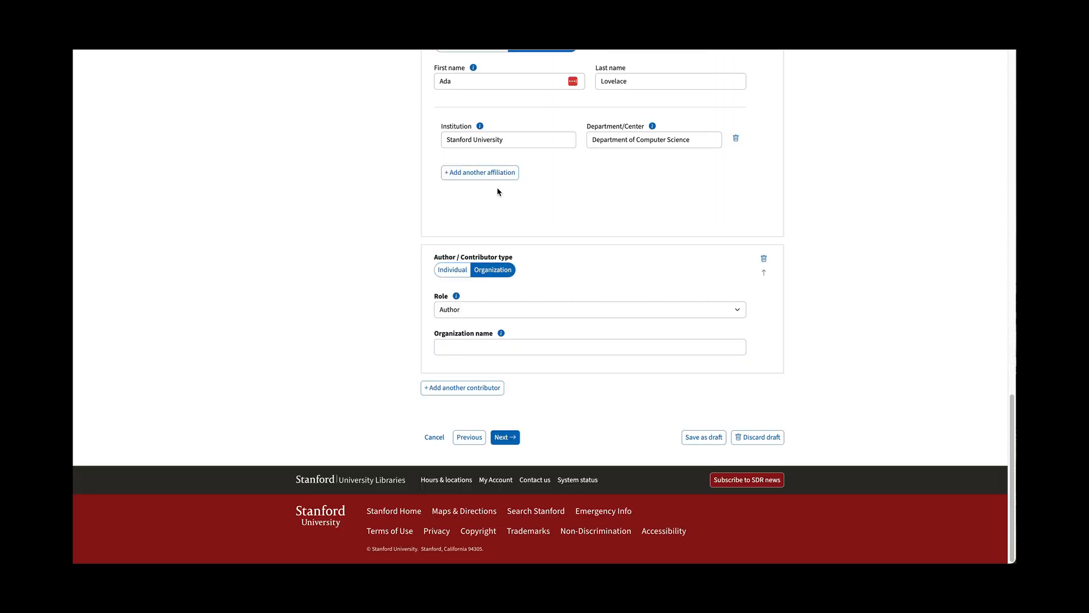
left_click(486, 310)
left_click(486, 382)
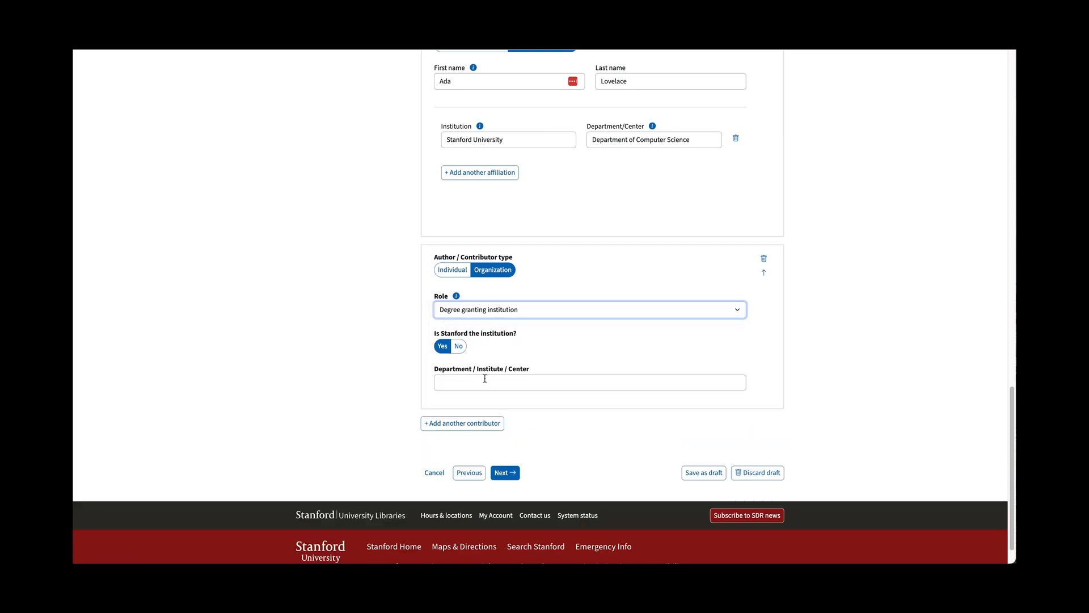
Step: Enter Department of Agricultural Sciences as the new organization's department, and delete that contributor entry
left_click(485, 382)
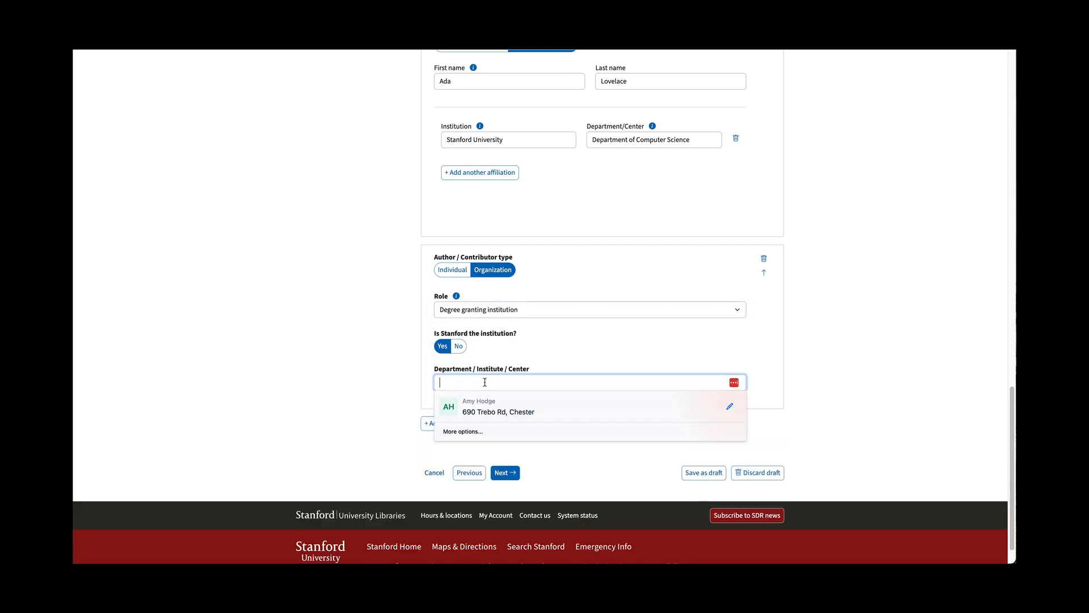
type("Department of Agriculatural Scen")
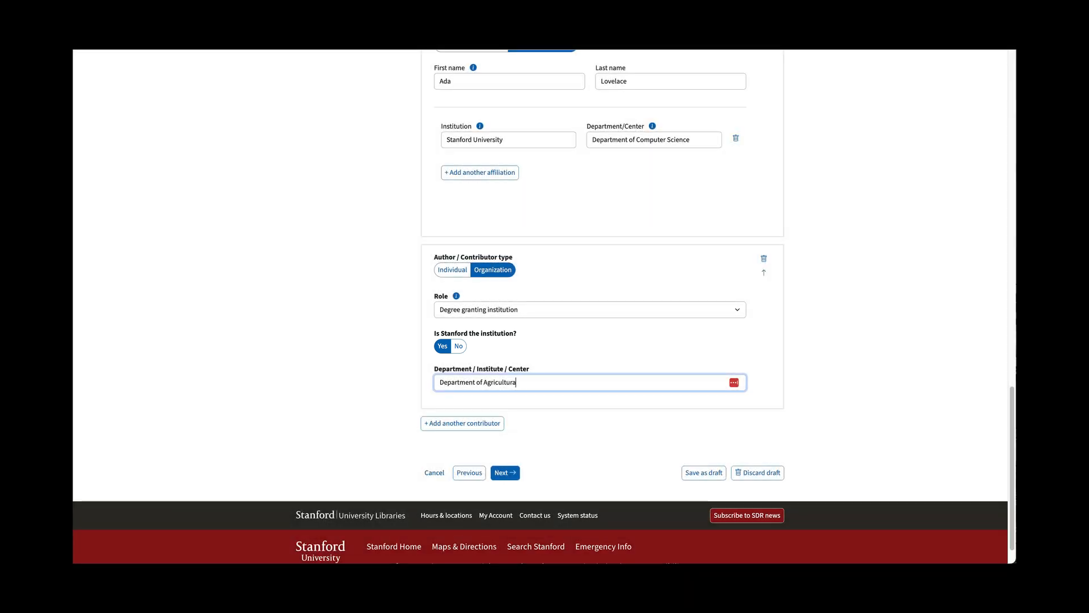
key("BackSpace")
key("BackSpace")
type("iences")
left_click(764, 263)
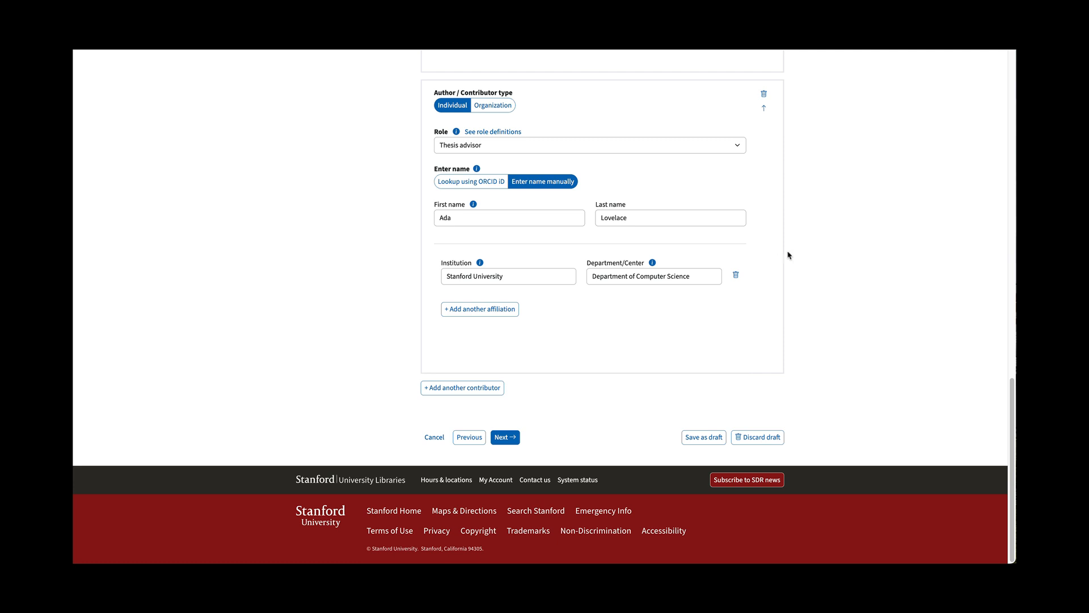
Step: Move the required Stanford University contributor entry to the end of the authors and contributors list
scroll(788, 255, "up", 4)
scroll(788, 256, "up", 15)
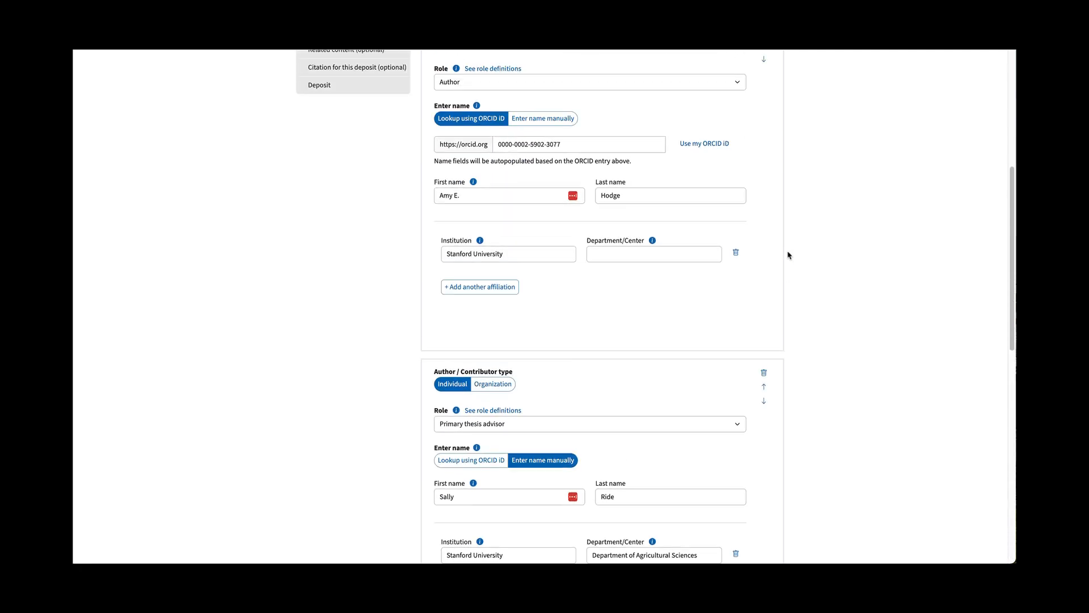
left_click(764, 243)
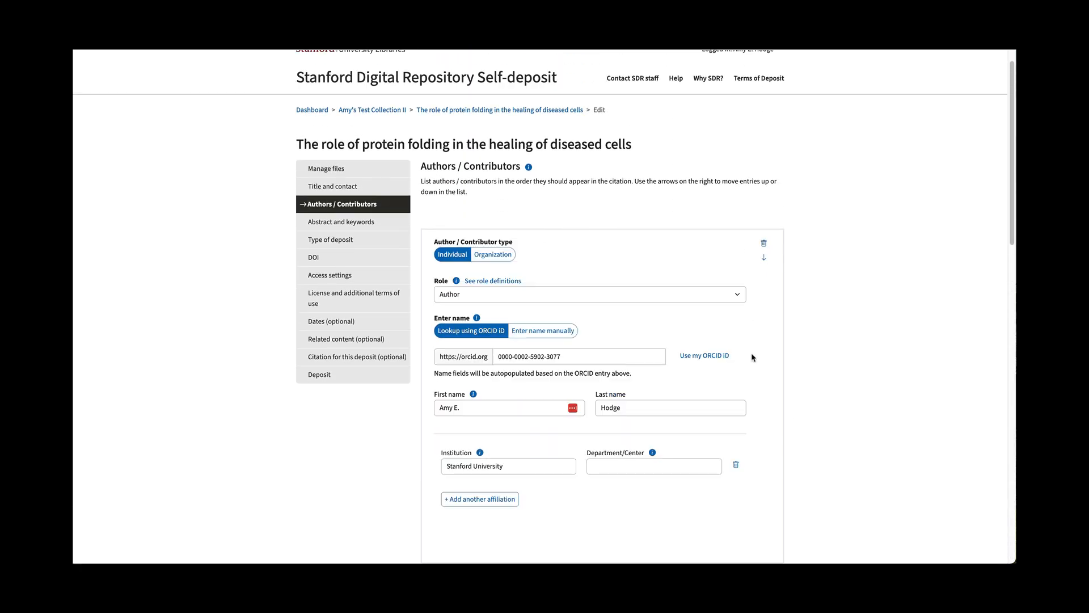
scroll(757, 363, "down", 5)
left_click(762, 392)
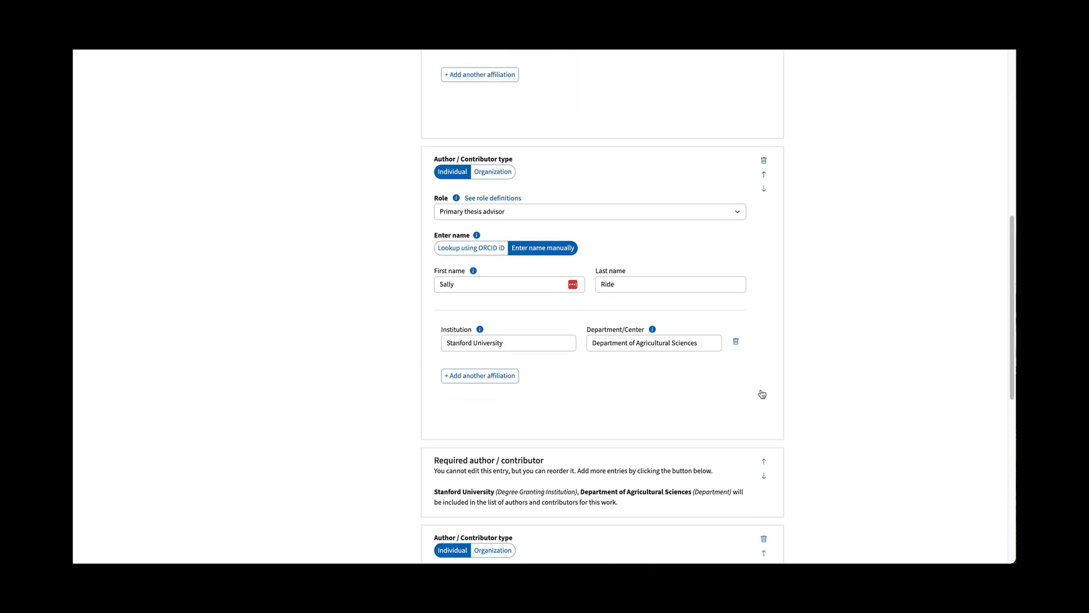
left_click(762, 419)
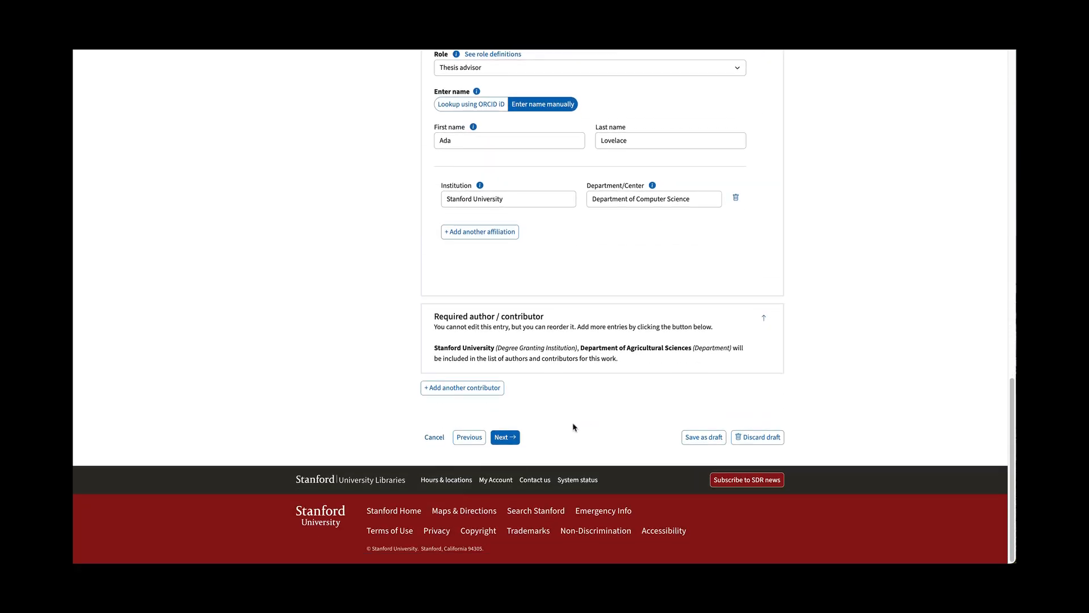
Step: Continue to the abstract and keywords section and enlarge the abstract box to fit its full text
left_click(504, 438)
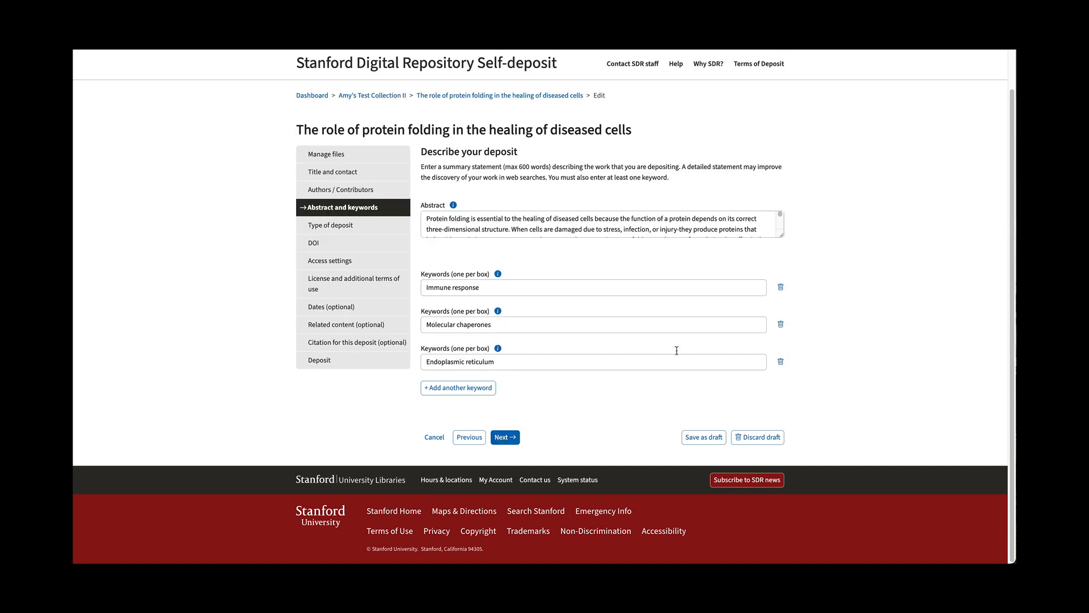
left_click_drag(783, 236, 782, 318)
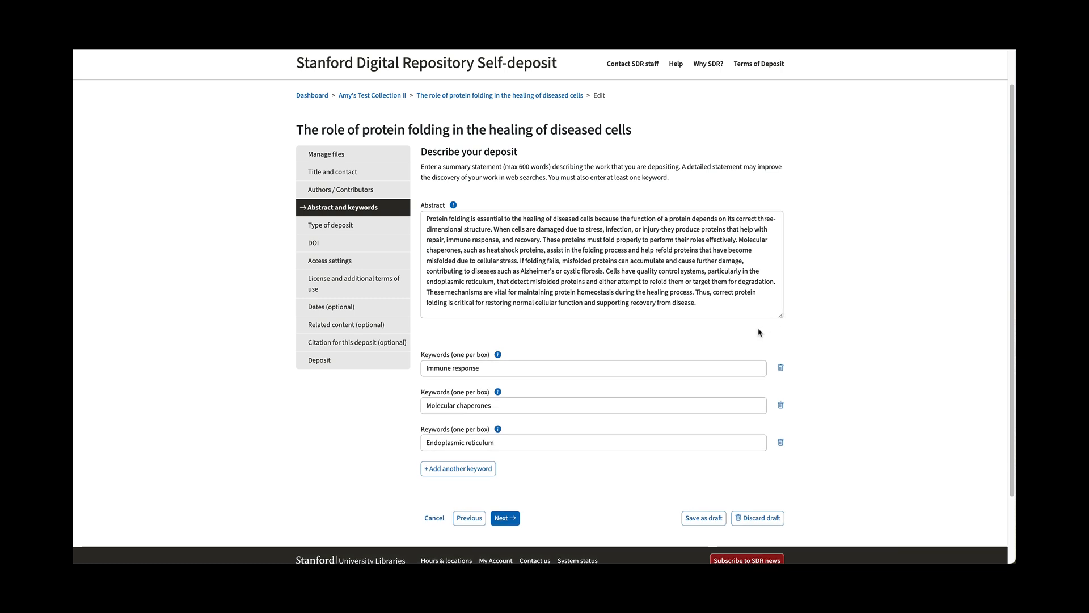
scroll(566, 460, "down", 1)
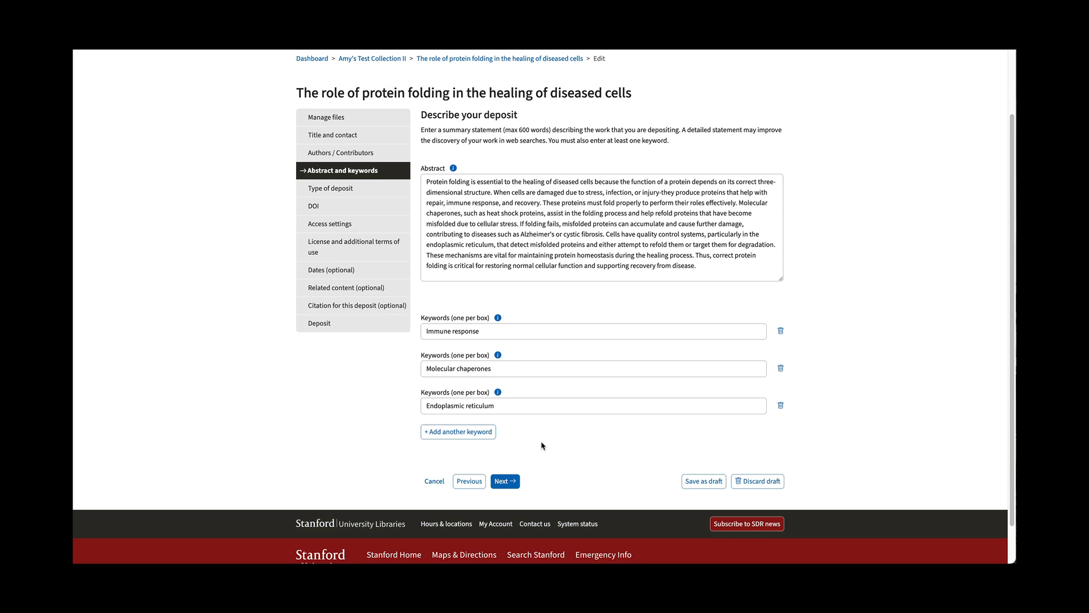
Step: Add a fourth keyword to the deposit, choosing the suggested term Cystic fibrosis
left_click(478, 433)
left_click(480, 442)
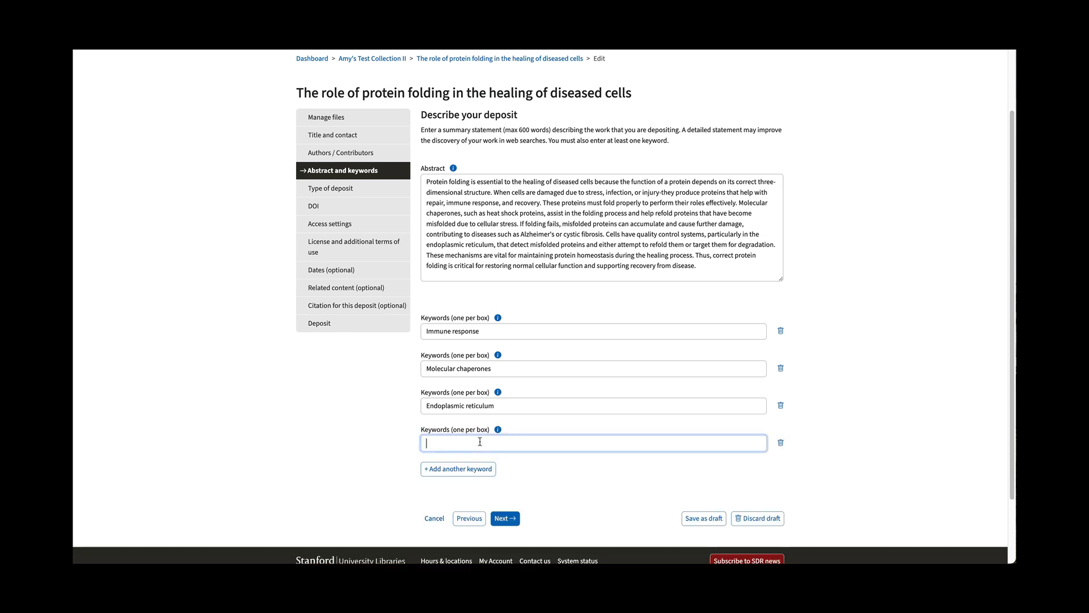
type("Cysti")
key("BackSpace")
type("tic")
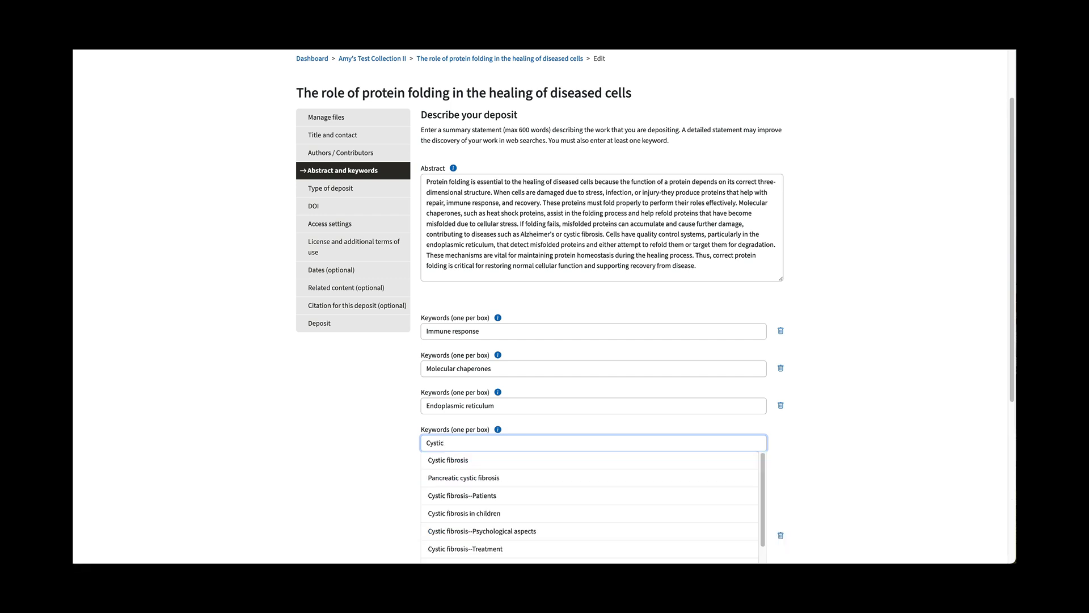
left_click(441, 460)
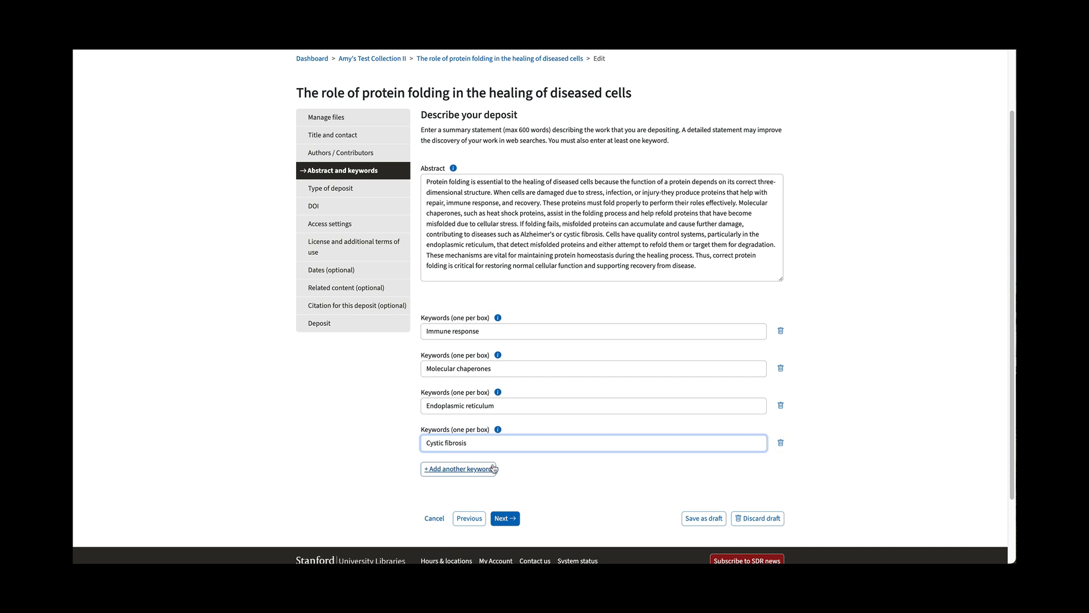
Step: Continue to the type of deposit section and expand the additional subtype options to review them
left_click(511, 519)
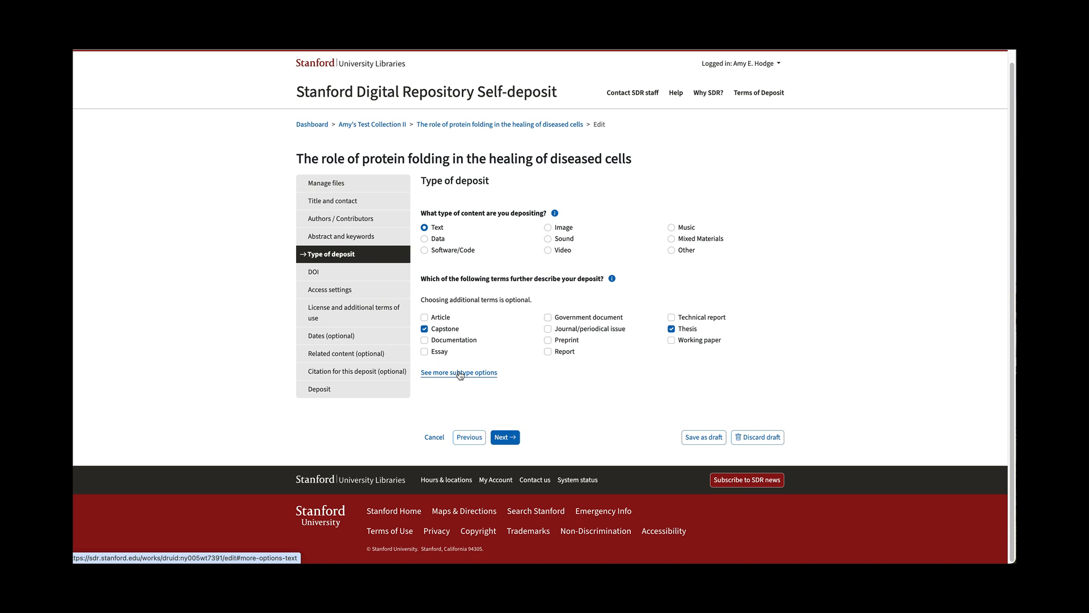
left_click(460, 375)
scroll(541, 399, "down", 2)
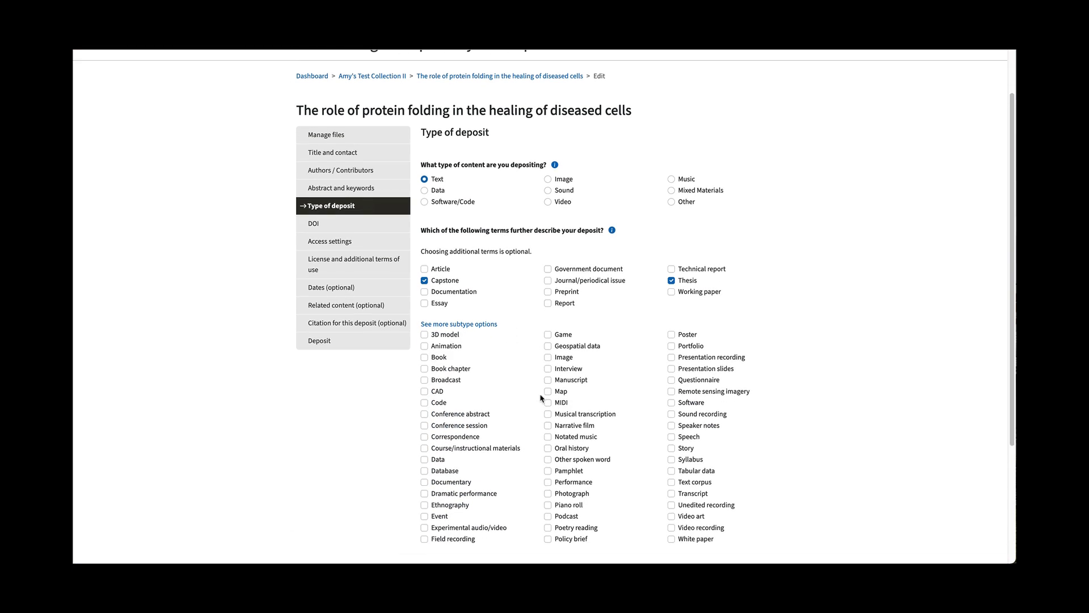
scroll(541, 398, "down", 3)
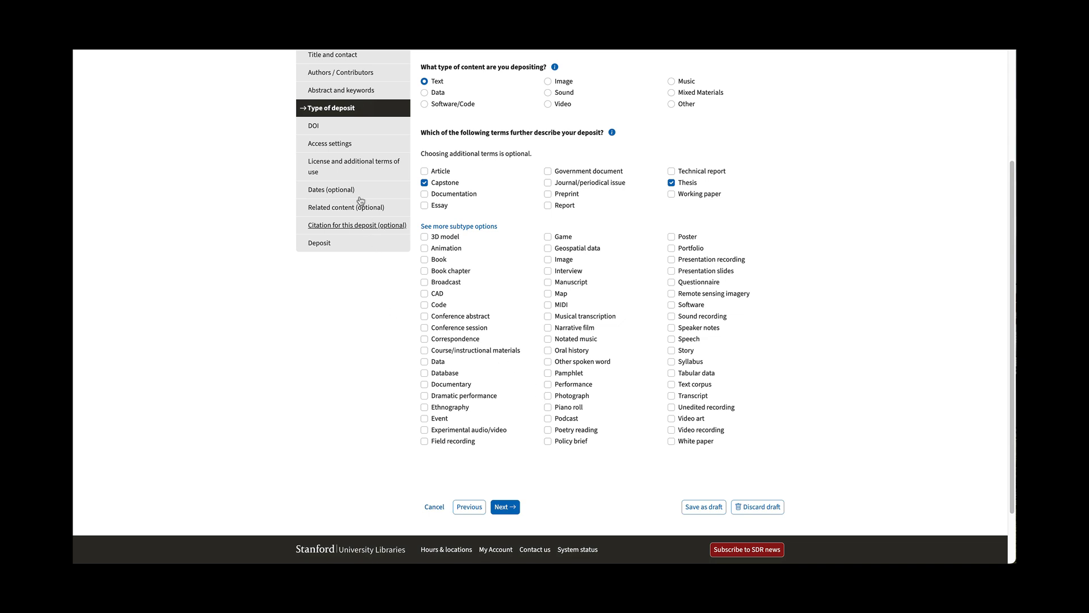
Step: Review the DOI assignment, access, license and dates sections of the deposit, including the list of available licenses
left_click(391, 127)
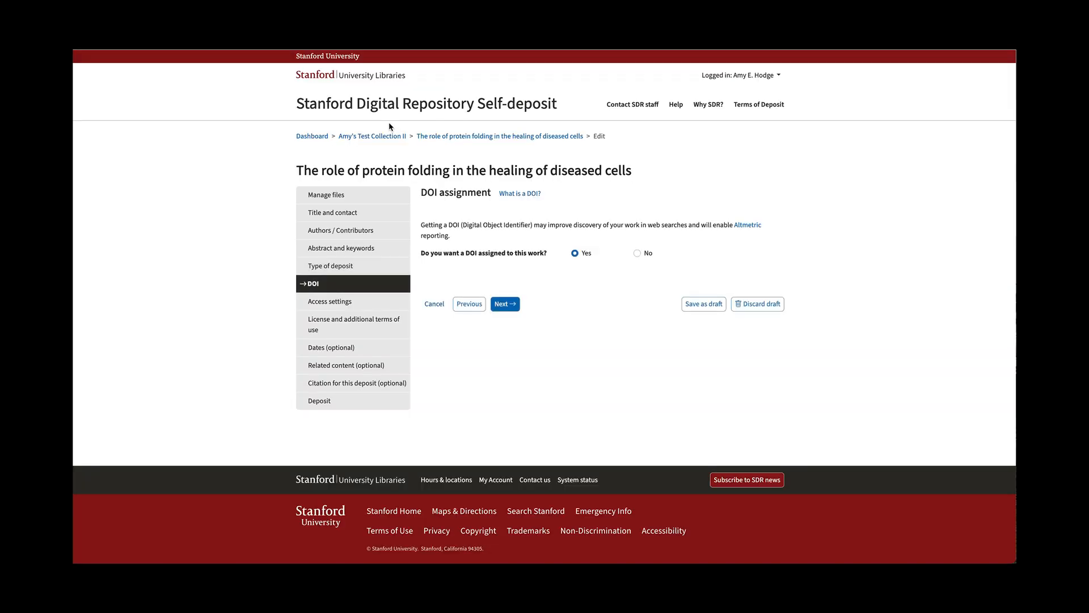
left_click(396, 306)
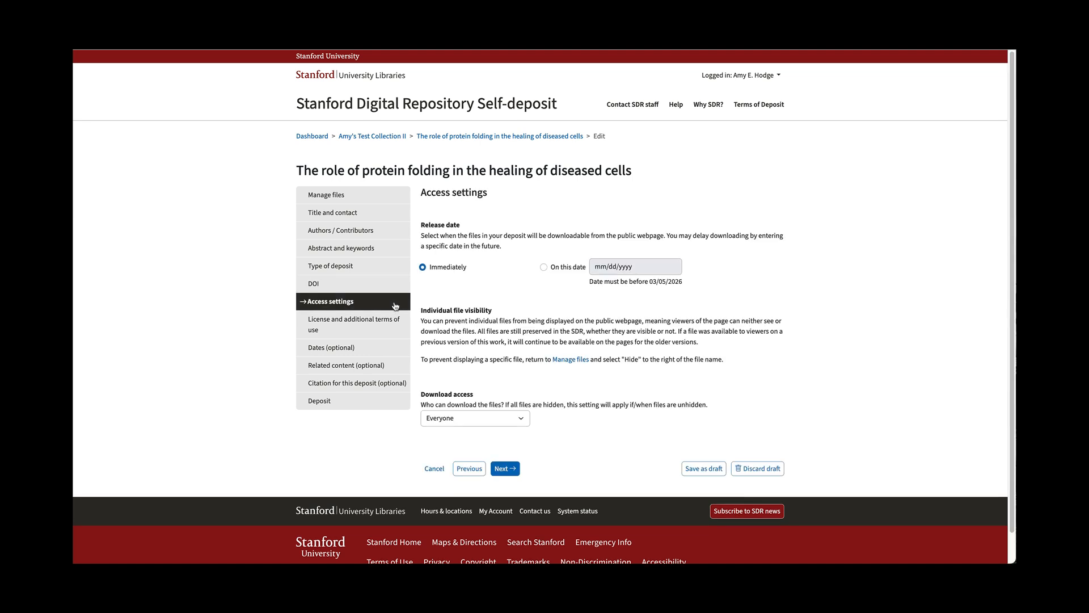
left_click(394, 333)
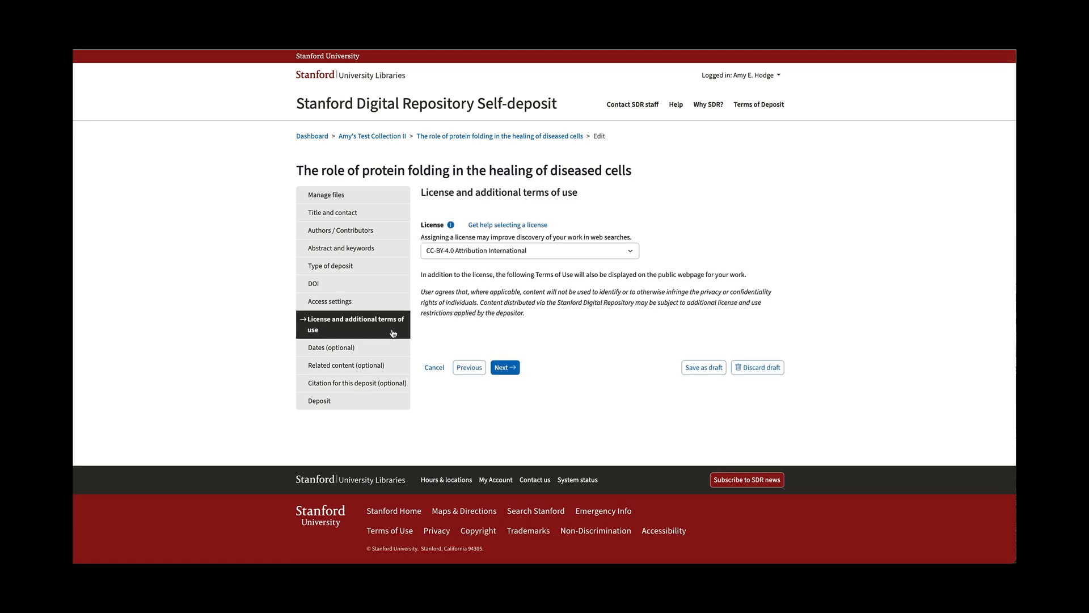
left_click(631, 254)
left_click(631, 256)
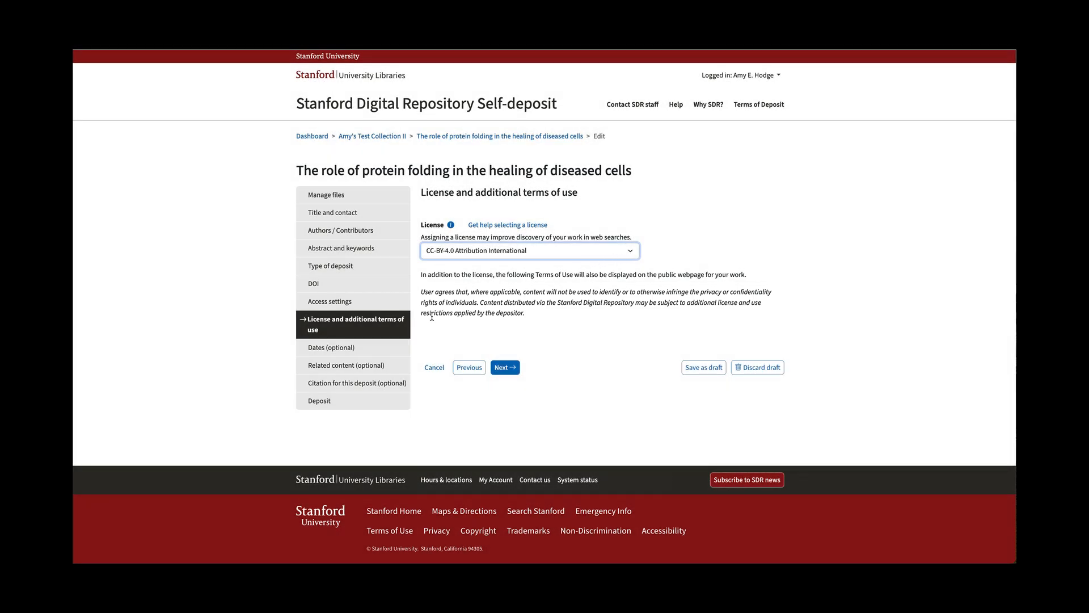
left_click(386, 350)
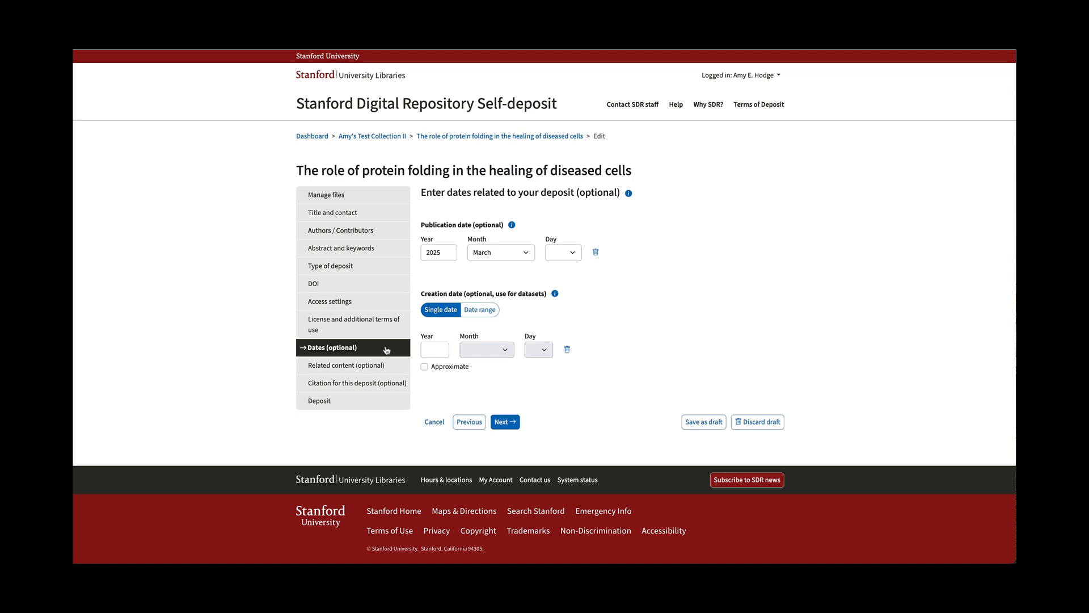
Step: Go to the final deposit section, read the Terms of Deposit and submit the deposit for review
left_click(389, 403)
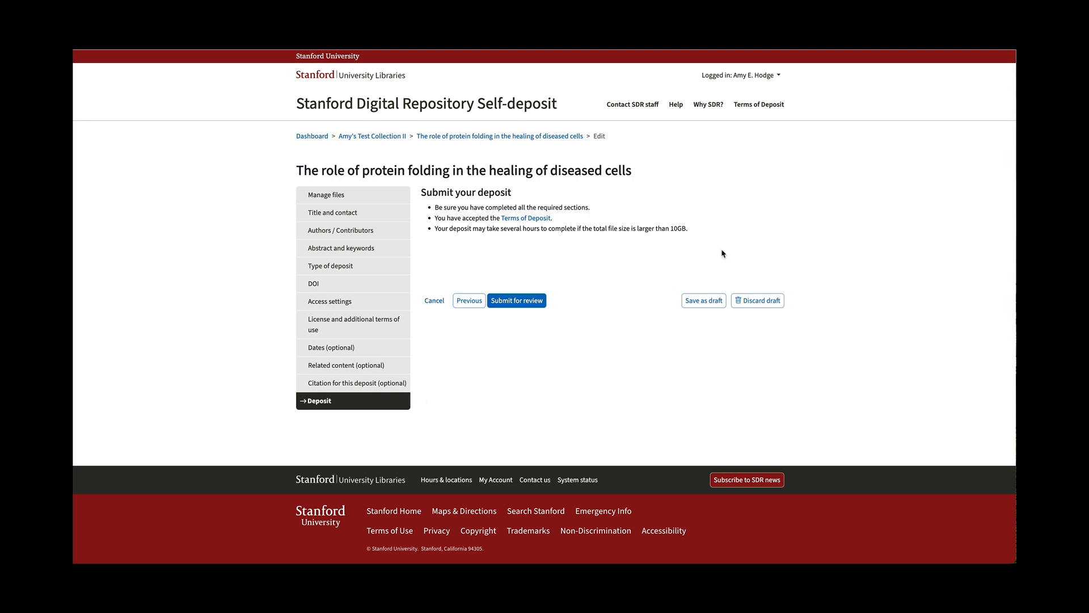
left_click(775, 108)
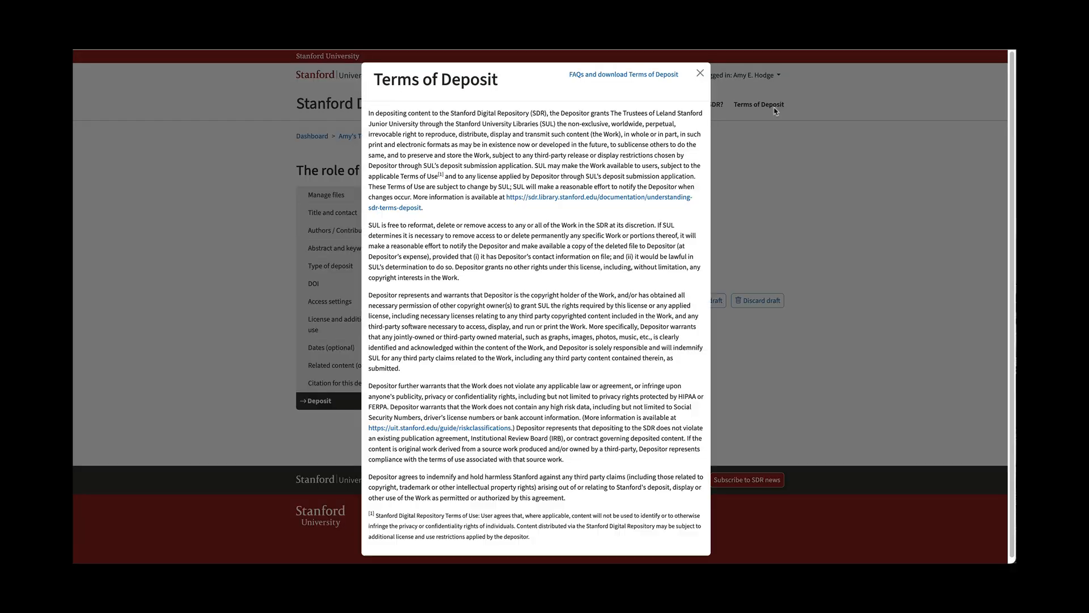
left_click(699, 75)
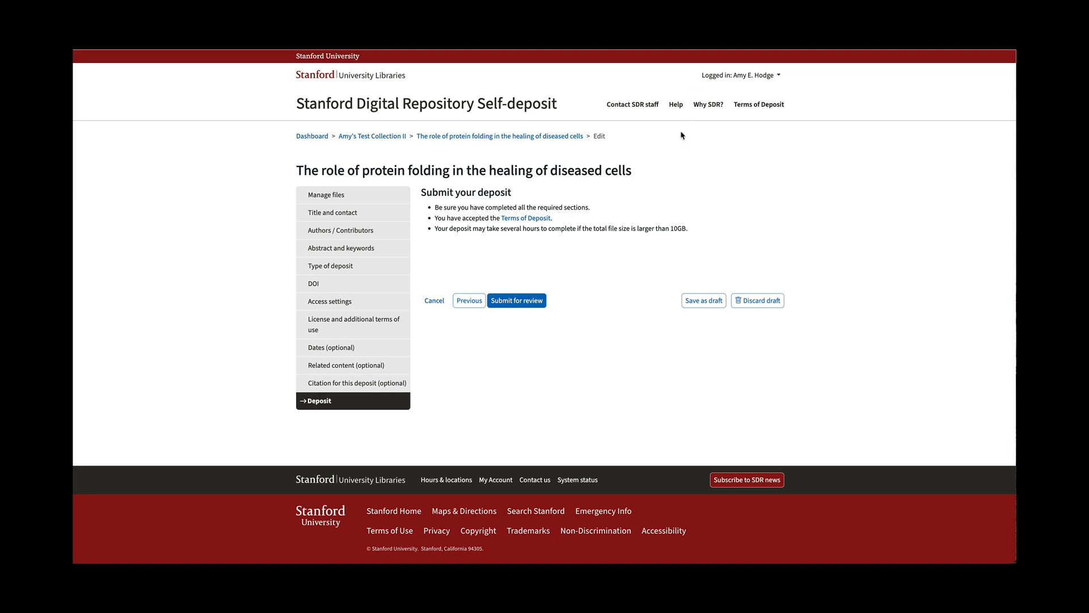
left_click(522, 306)
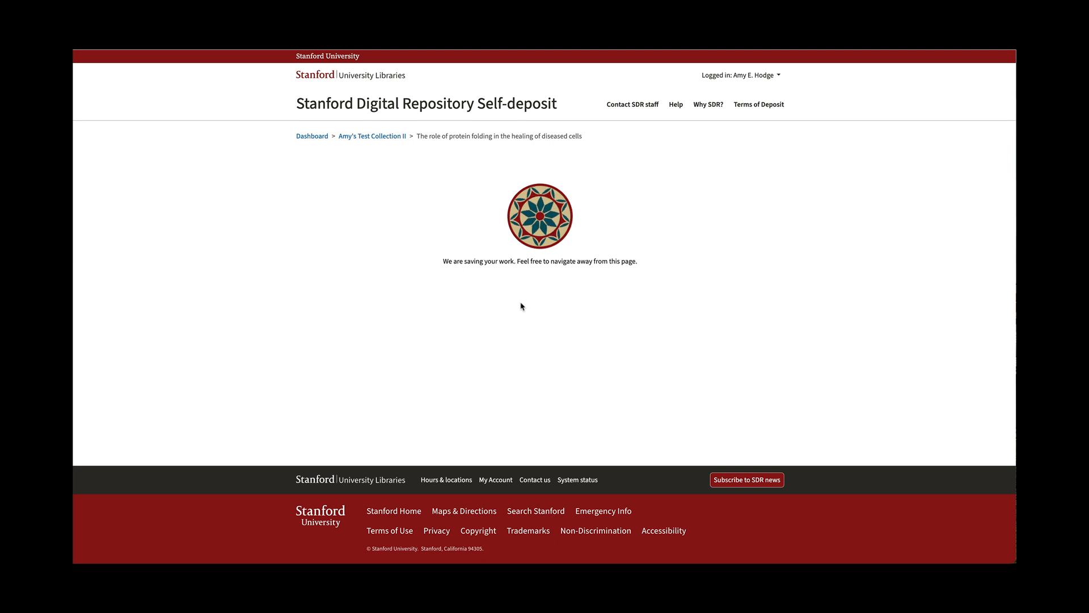